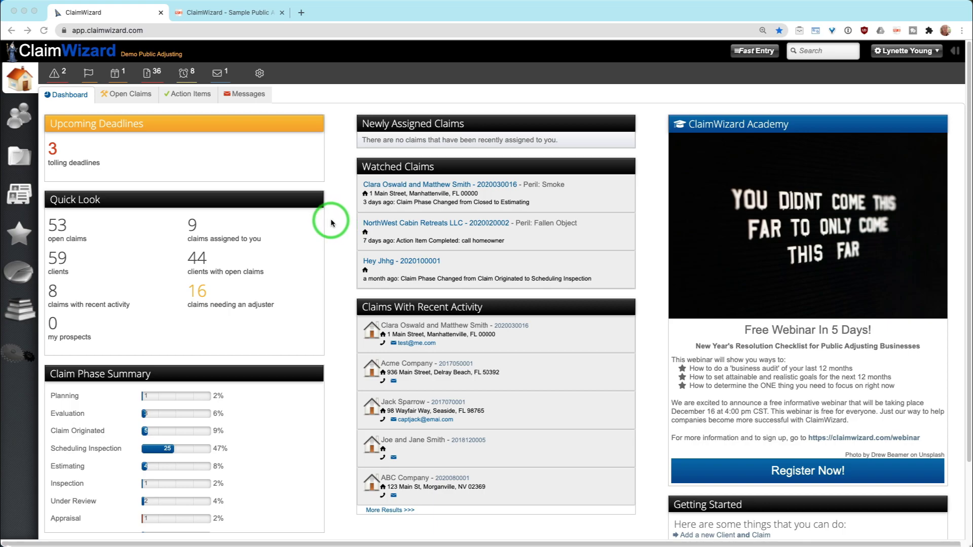
{"action": "left_click", "coordinate": [439, 186]}
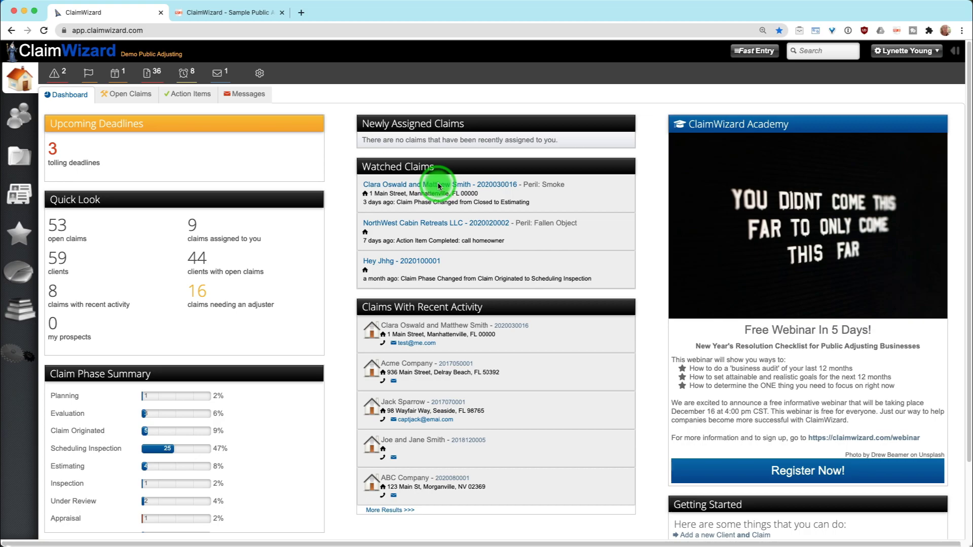
{"action": "left_click", "coordinate": [439, 186]}
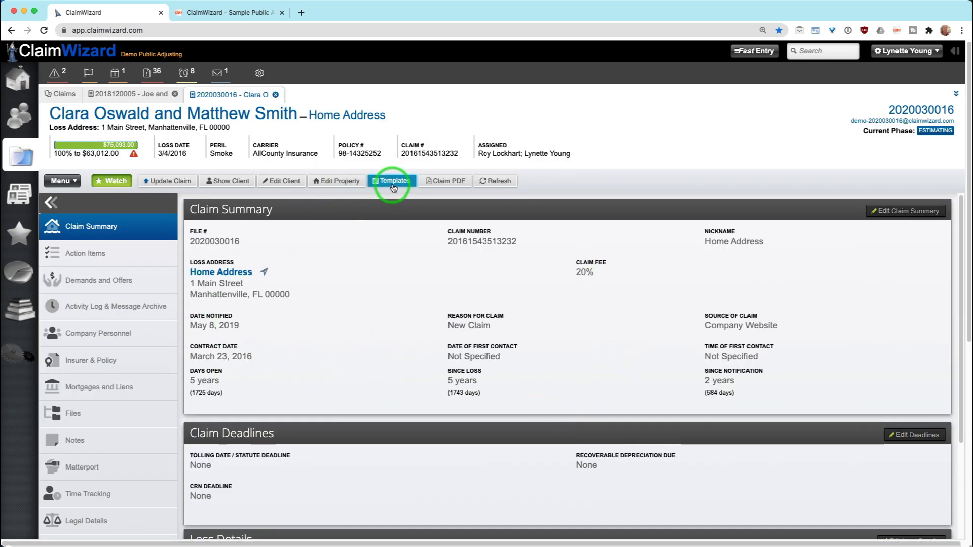
{"action": "left_click", "coordinate": [20, 78]}
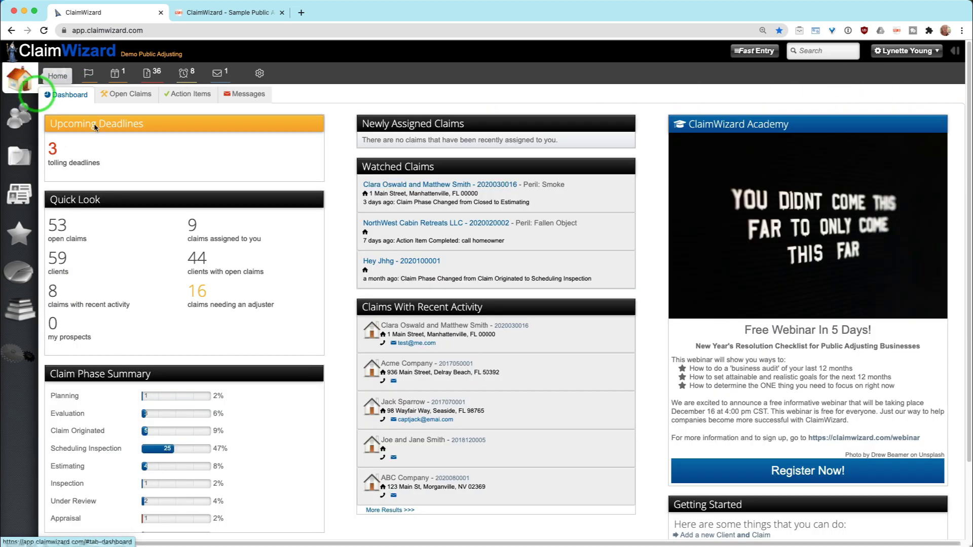
{"action": "left_click", "coordinate": [414, 185]}
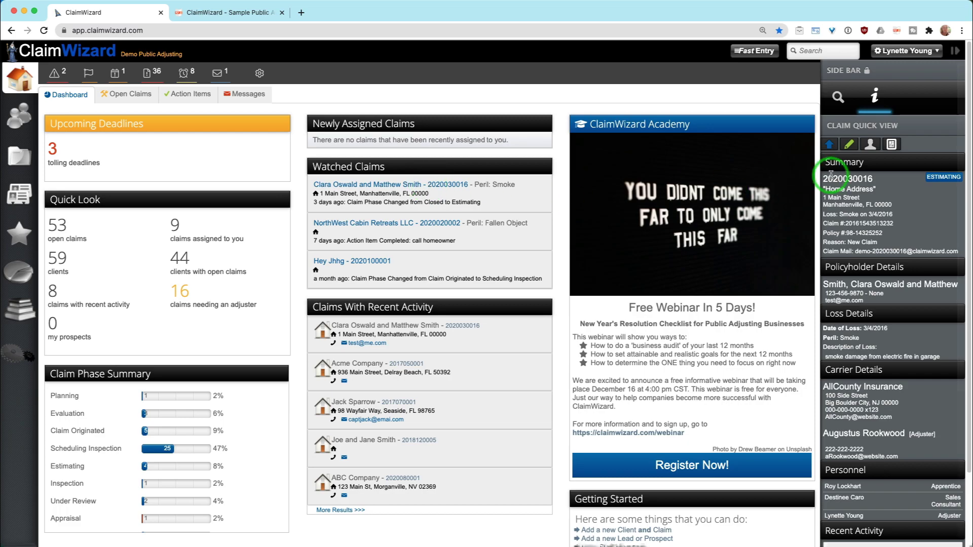
Step: List the claim's letter and form templates: cover letters, LOR and Proof of Loss
{"action": "left_click", "coordinate": [870, 145]}
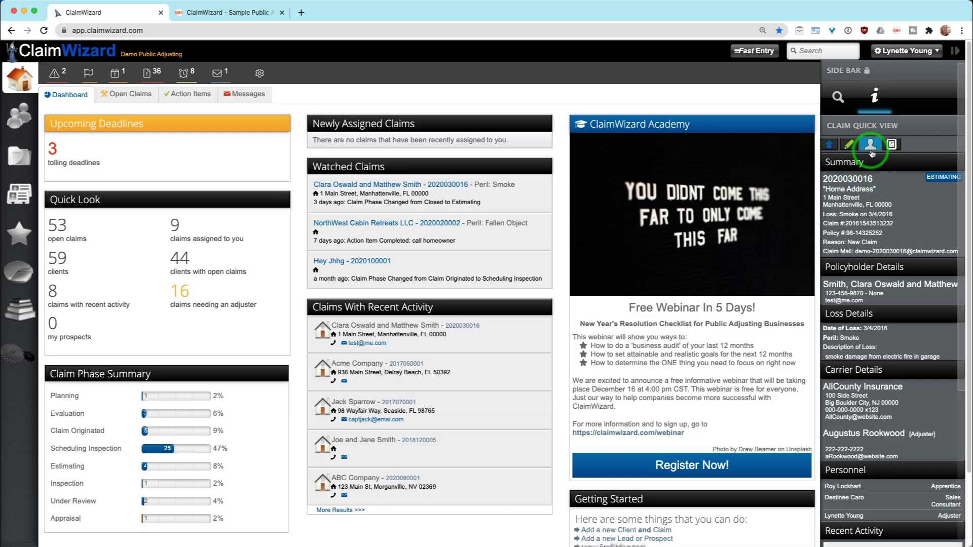
{"action": "left_click", "coordinate": [890, 145]}
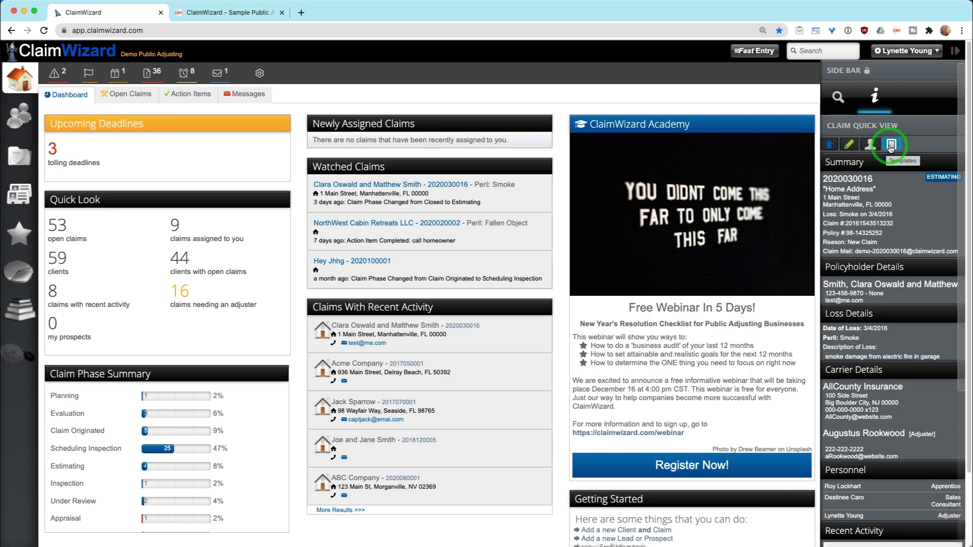
{"action": "left_click", "coordinate": [891, 145]}
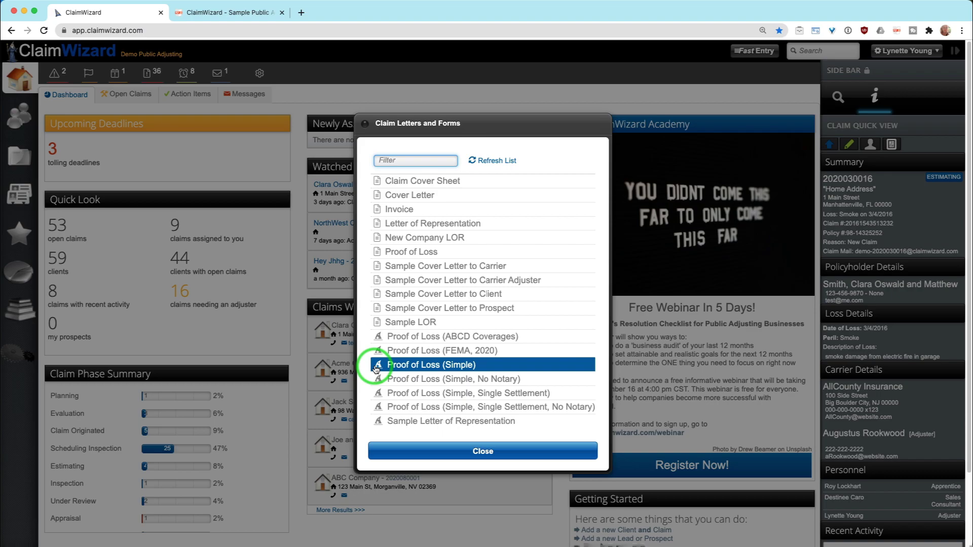
Step: Close the template list and view the sample LOR PDF with merge fields like [[company.name]]
{"action": "left_click", "coordinate": [430, 451]}
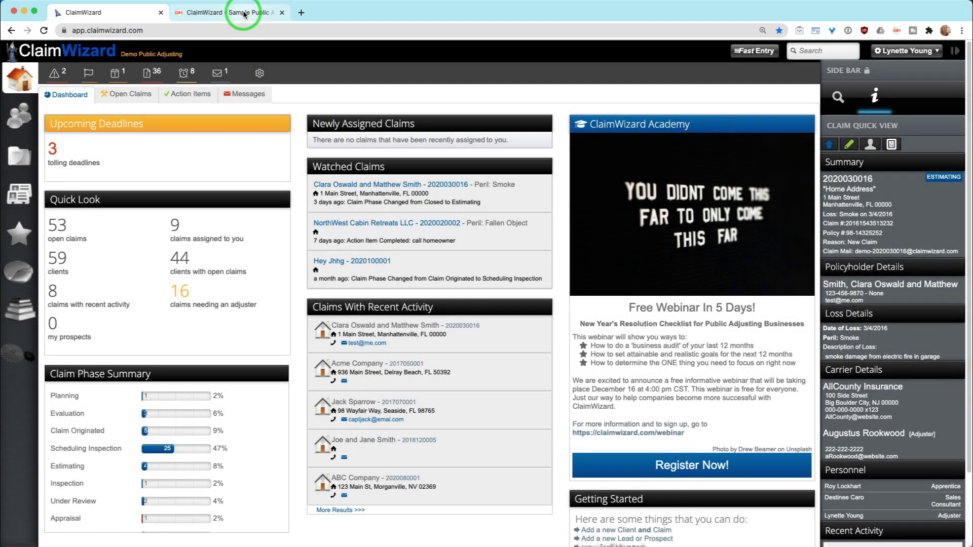
{"action": "left_click", "coordinate": [242, 13]}
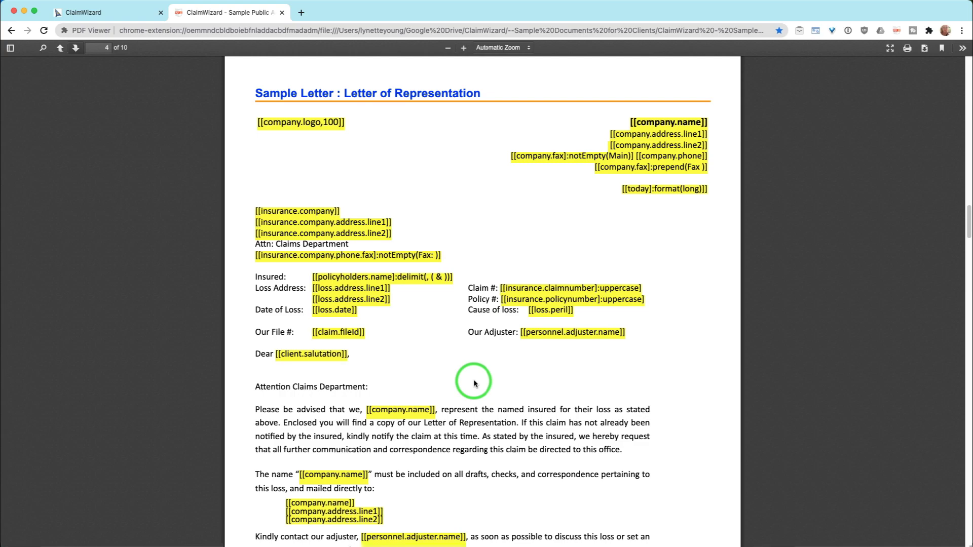
{"action": "left_click", "coordinate": [118, 15]}
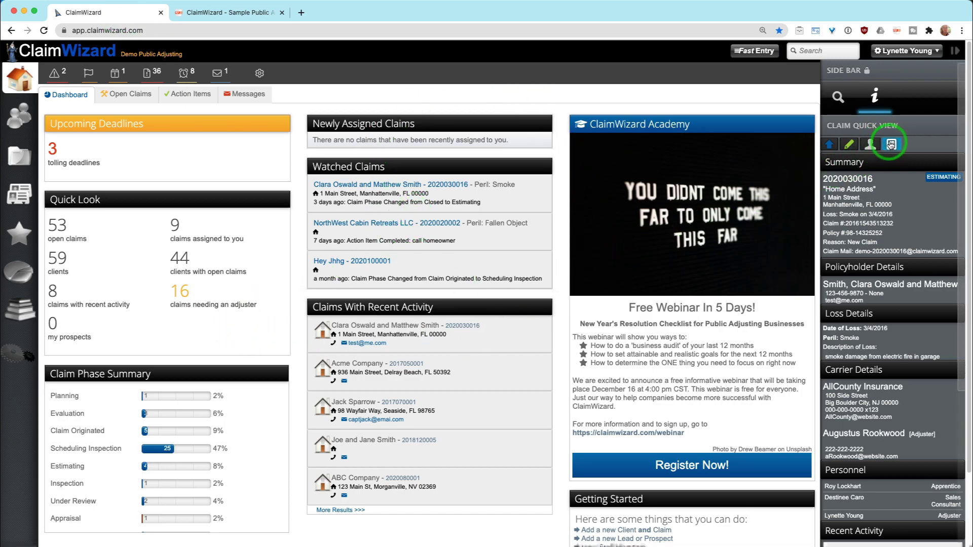
{"action": "left_click", "coordinate": [891, 144]}
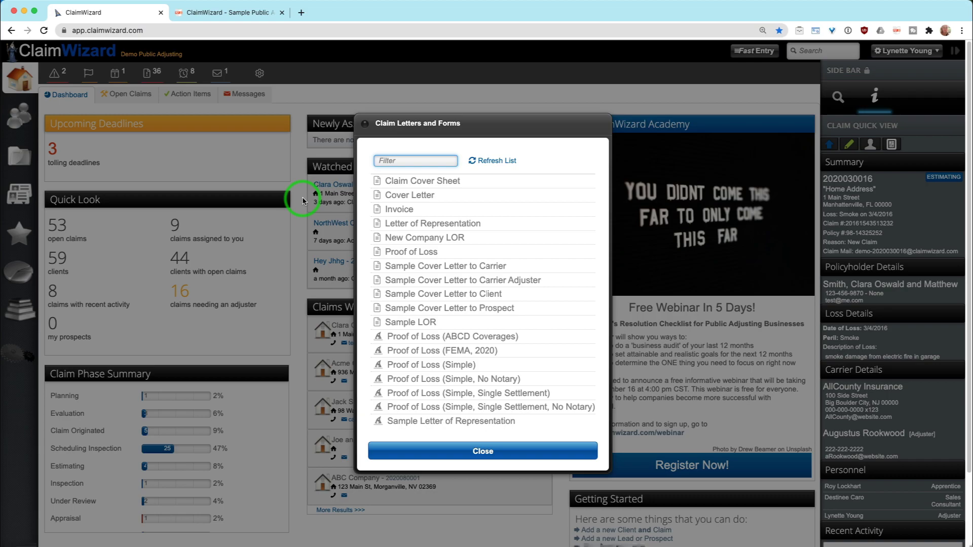
{"action": "left_click", "coordinate": [477, 229]}
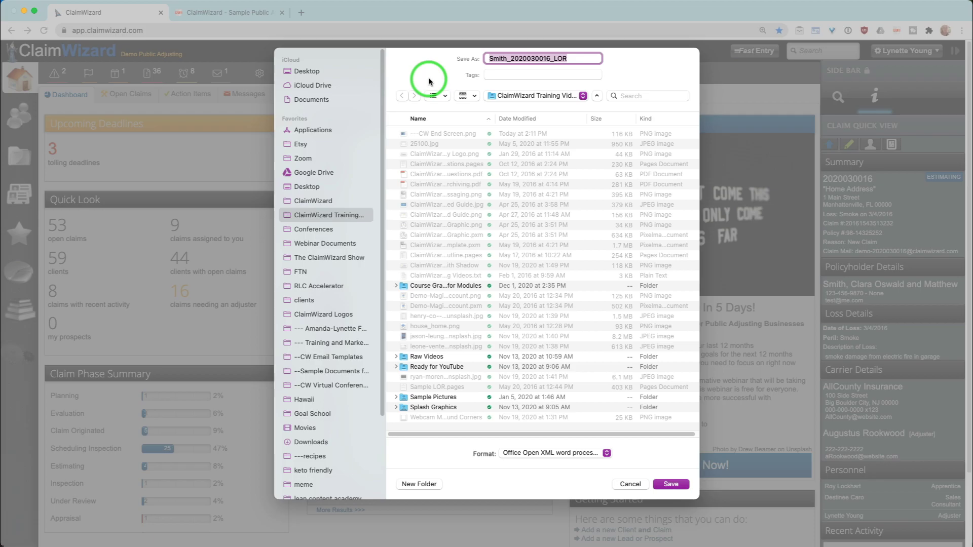
{"action": "double_click", "coordinate": [527, 60]}
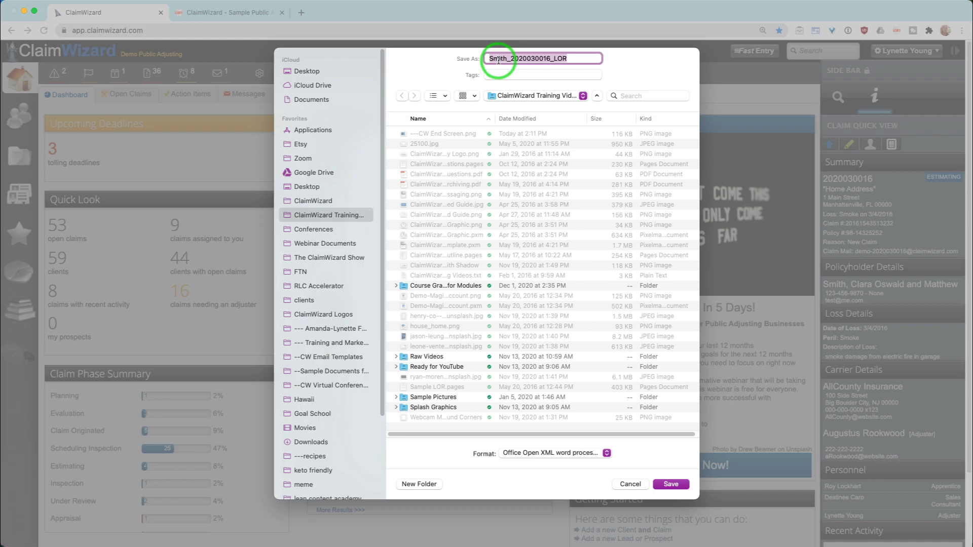
{"action": "left_click_drag", "start_coordinate": [512, 59], "coordinate": [569, 60]}
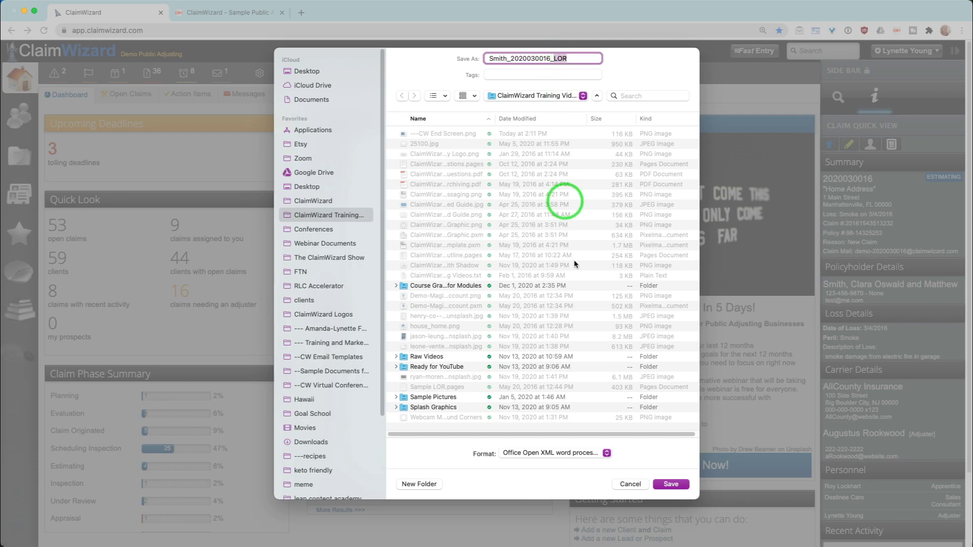
{"action": "left_click", "coordinate": [673, 484]}
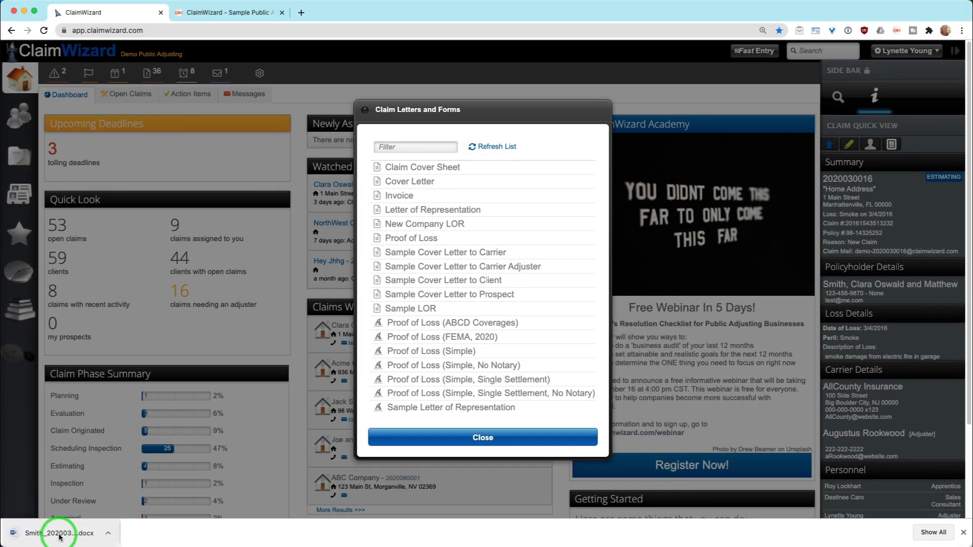
{"action": "left_click", "coordinate": [453, 438]}
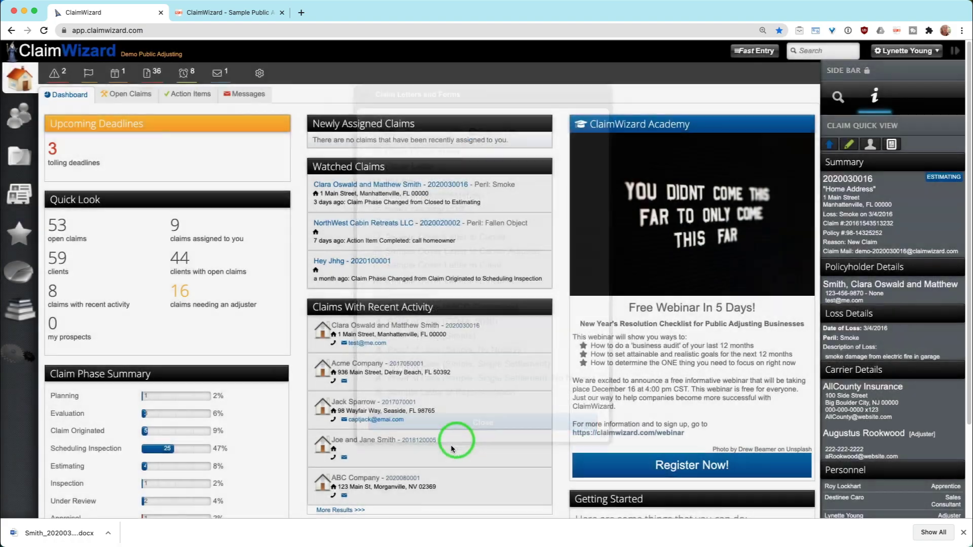
{"action": "left_click", "coordinate": [74, 533]}
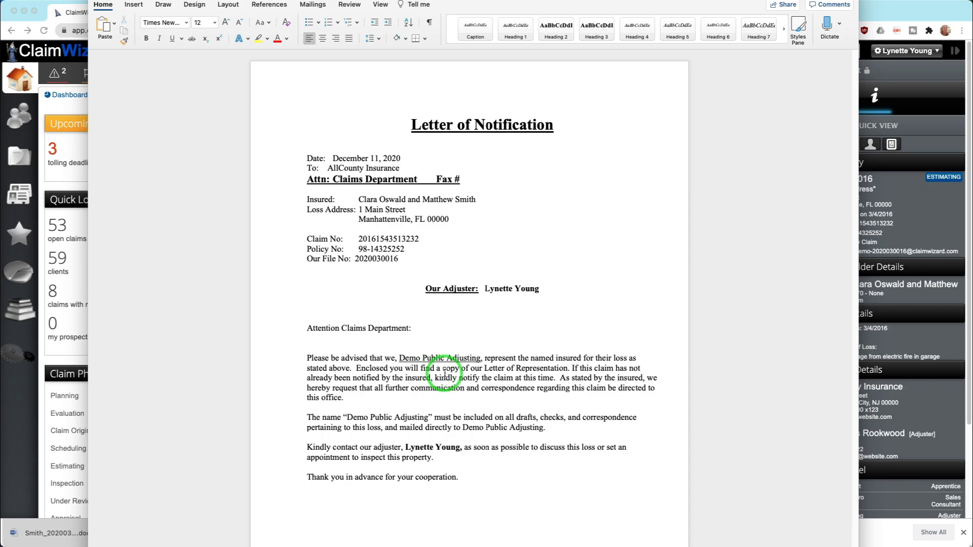
{"action": "left_click", "coordinate": [449, 459]}
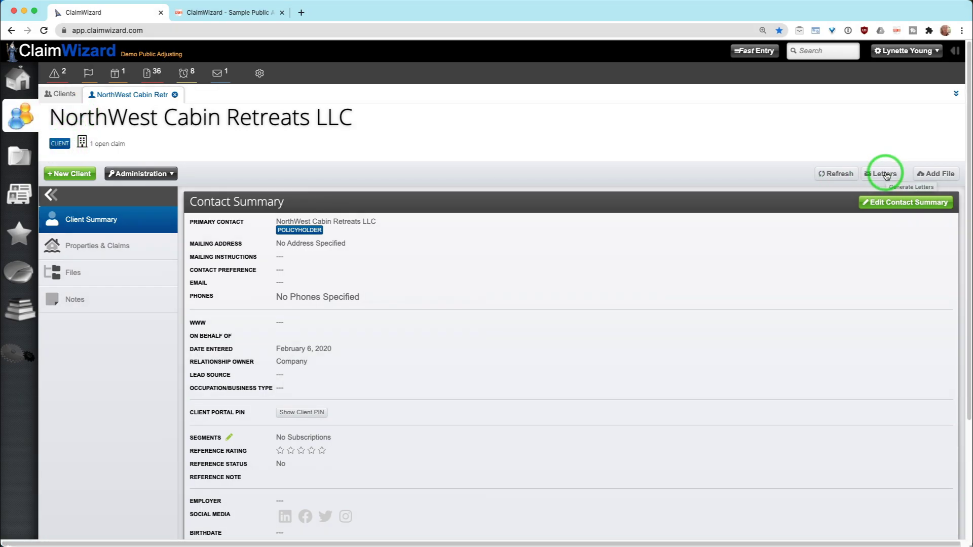
Step: Generate the NorthWest Cabin Retreats LLC Letter of Representation from Client Letters and Forms as Word
{"action": "left_click", "coordinate": [884, 174]}
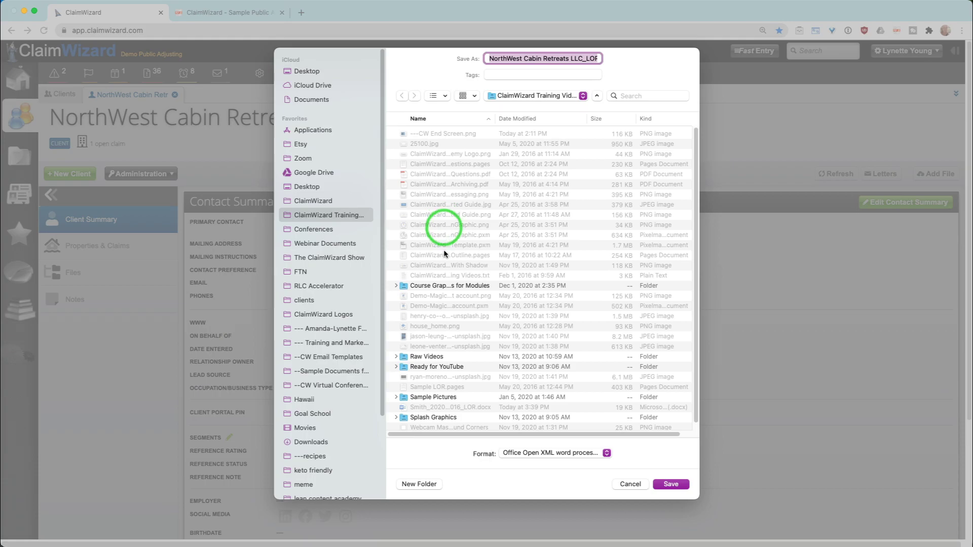
{"action": "left_click", "coordinate": [671, 484]}
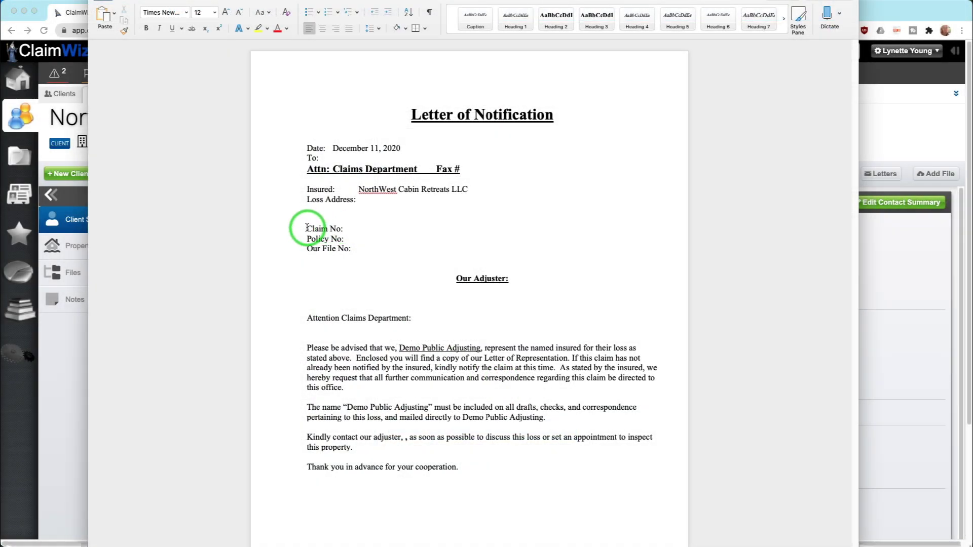
Step: Highlight the blank Claim No, Policy No, Our File No lines and the insured details, then return to ClaimWizard
{"action": "left_click_drag", "start_coordinate": [307, 228], "coordinate": [517, 251]}
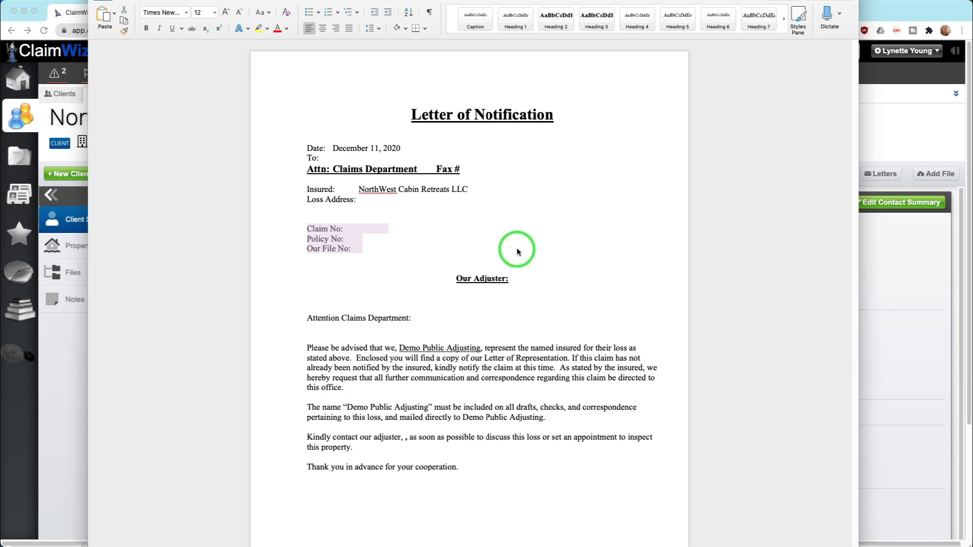
{"action": "left_click_drag", "start_coordinate": [355, 190], "coordinate": [503, 196]}
{"action": "left_click", "coordinate": [414, 204]}
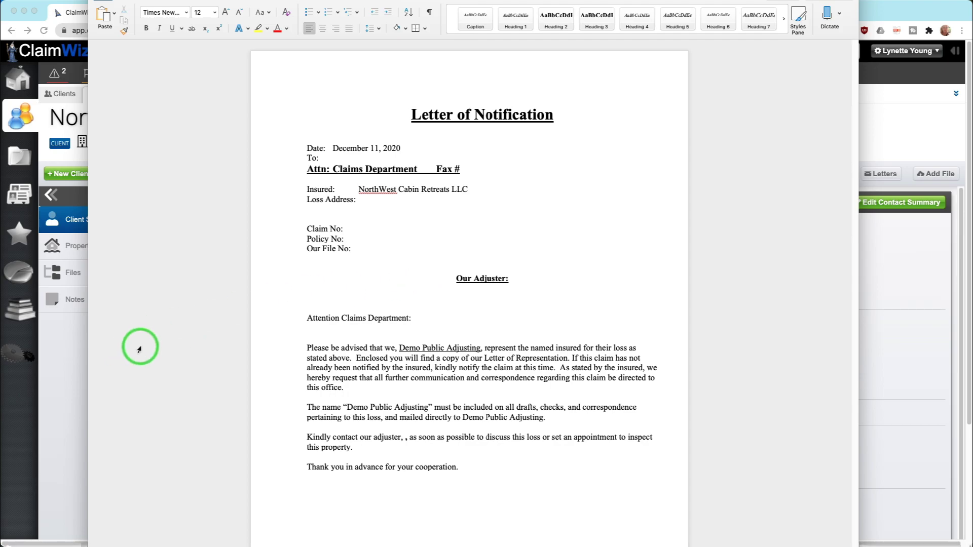
{"action": "left_click", "coordinate": [57, 358]}
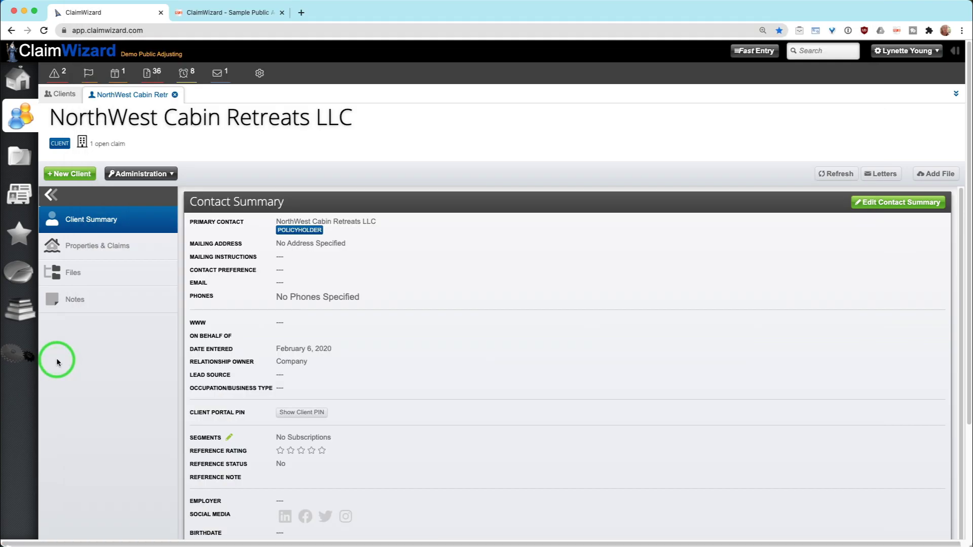
{"action": "left_click", "coordinate": [100, 242]}
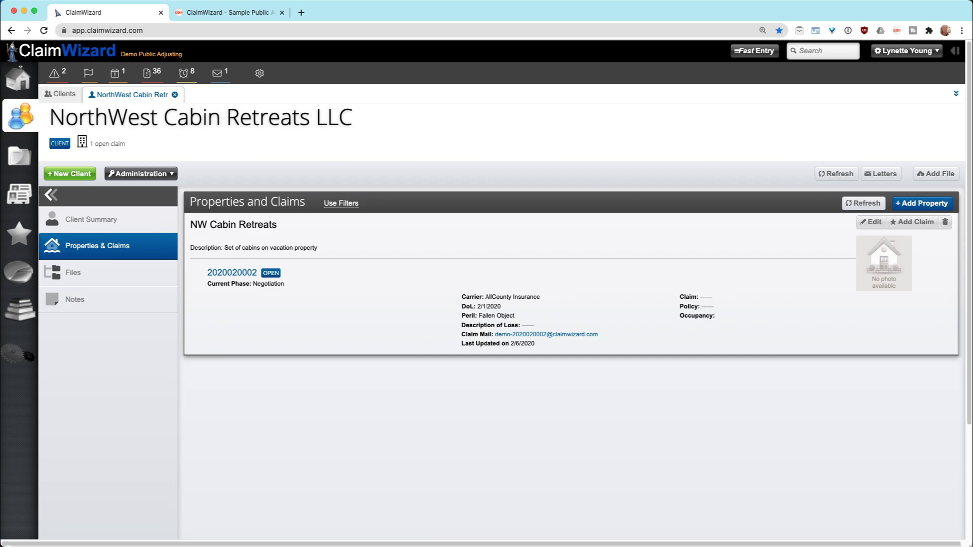
{"action": "left_click", "coordinate": [237, 273]}
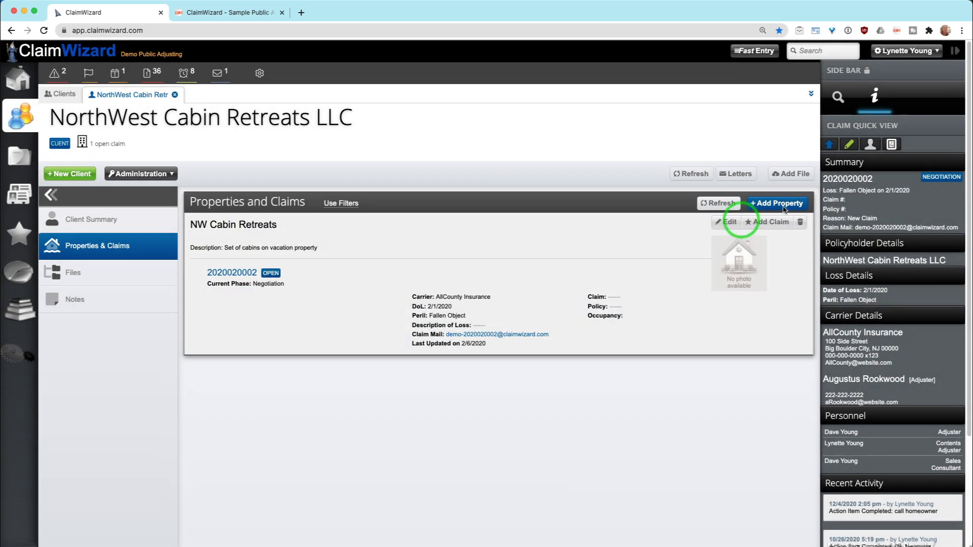
{"action": "left_click", "coordinate": [740, 221]}
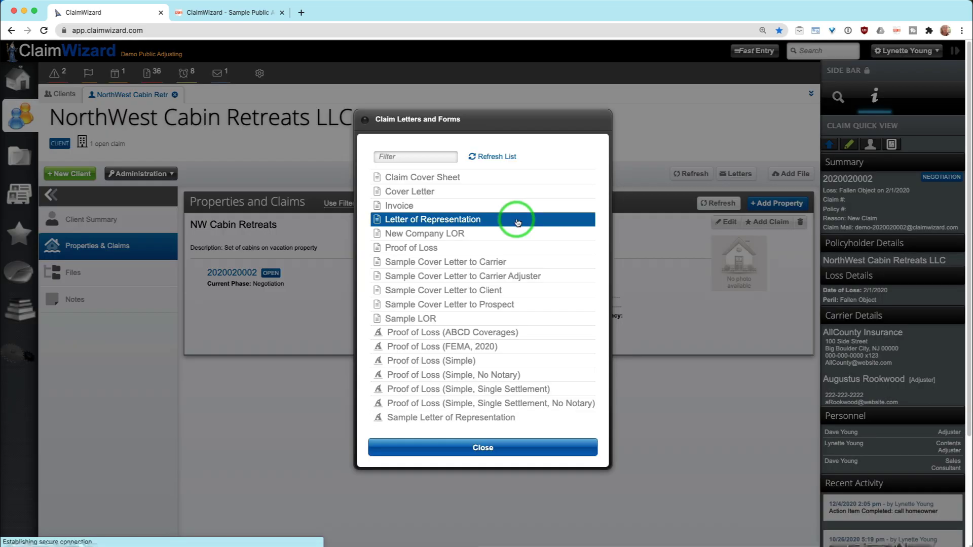
{"action": "left_click", "coordinate": [515, 220]}
{"action": "left_click", "coordinate": [671, 484]}
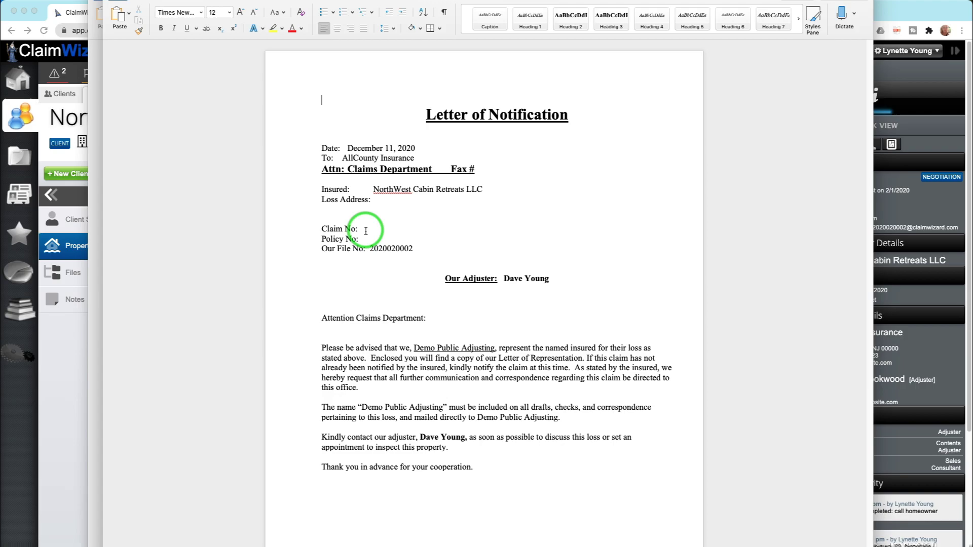
{"action": "left_click_drag", "start_coordinate": [451, 244], "coordinate": [316, 229]}
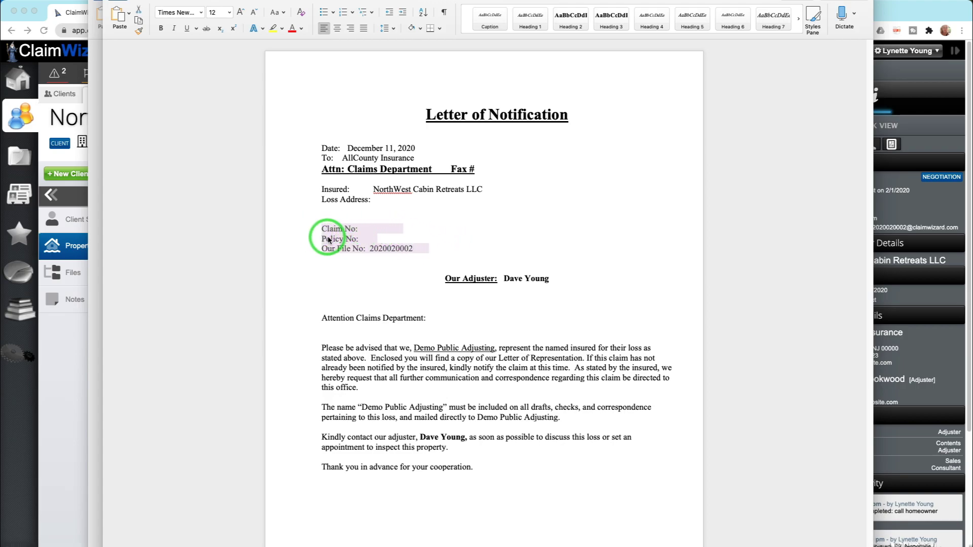
{"action": "left_click_drag", "start_coordinate": [425, 247], "coordinate": [322, 254]}
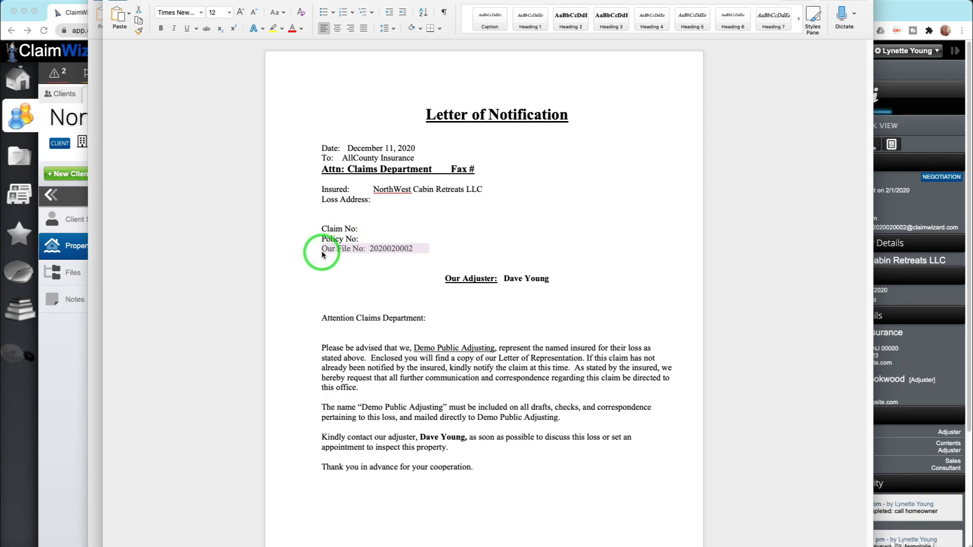
{"action": "left_click", "coordinate": [322, 251]}
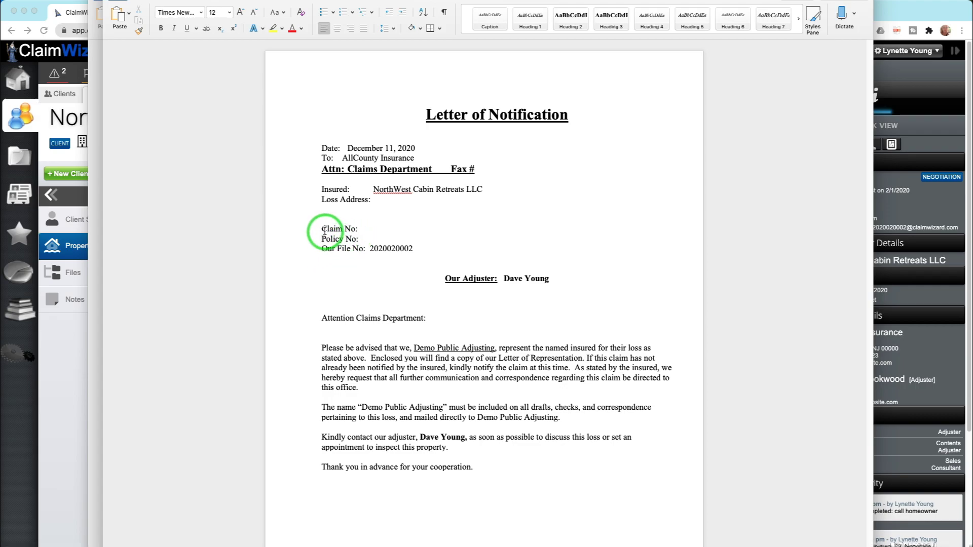
{"action": "left_click_drag", "start_coordinate": [324, 229], "coordinate": [485, 230]}
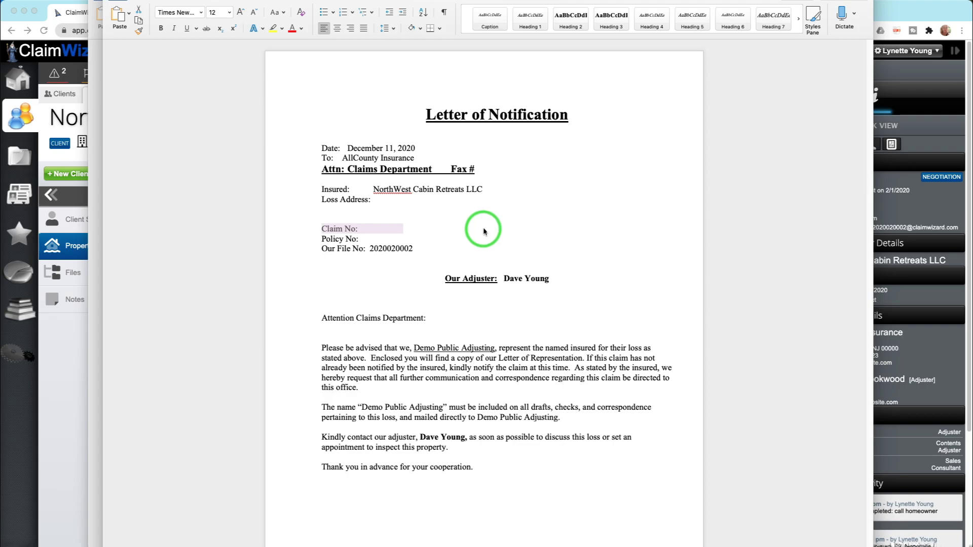
{"action": "left_click", "coordinate": [484, 228]}
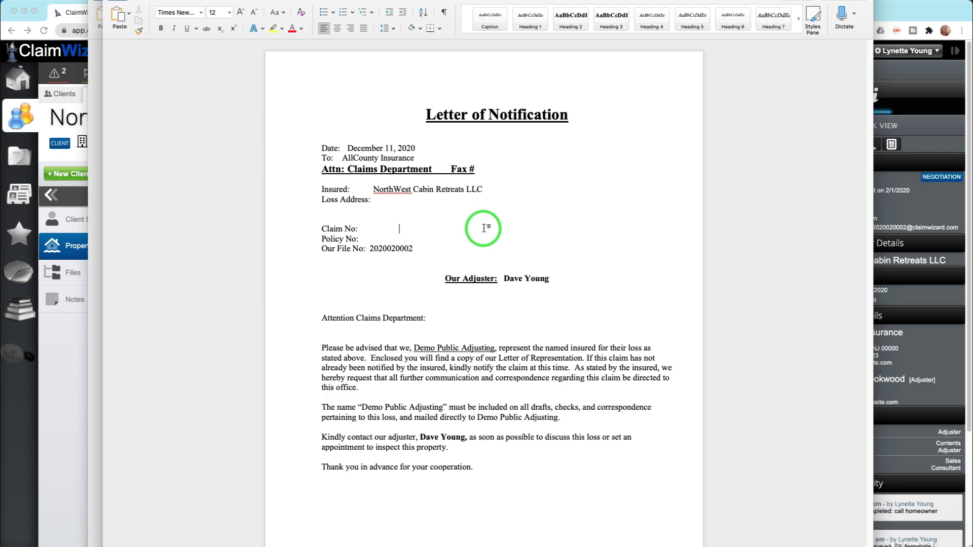
{"action": "left_click", "coordinate": [484, 228]}
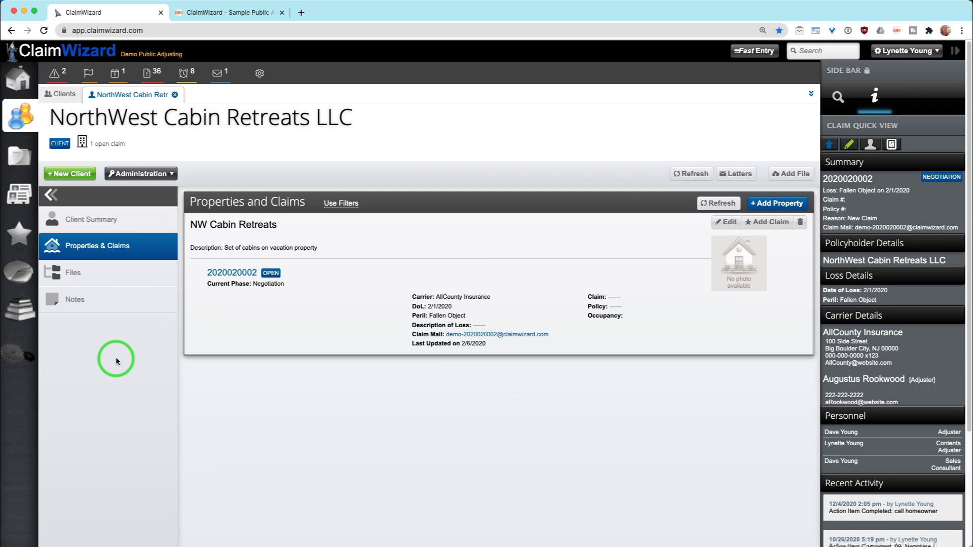
Step: Open the client's Files section and start an upload to [TOP FOLDER]
{"action": "left_click", "coordinate": [73, 274]}
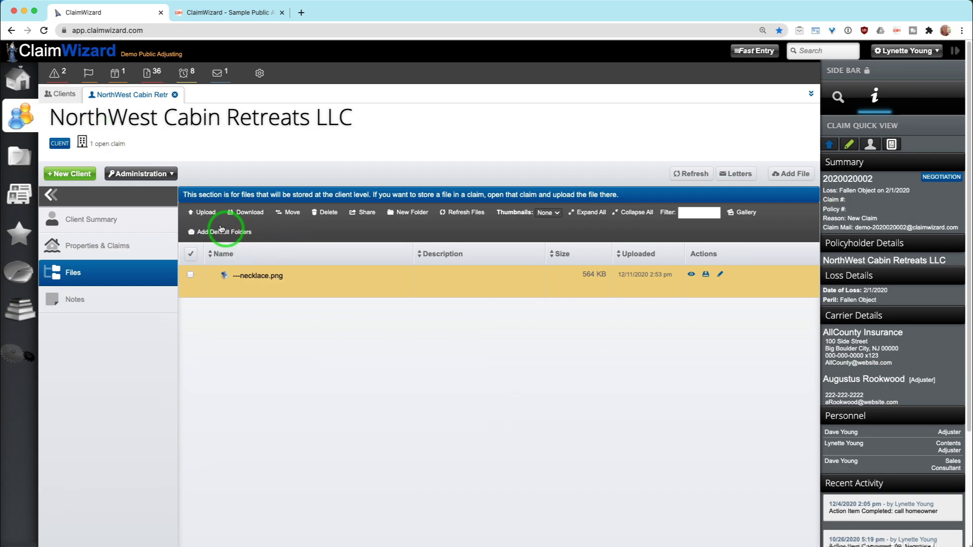
{"action": "left_click", "coordinate": [206, 214]}
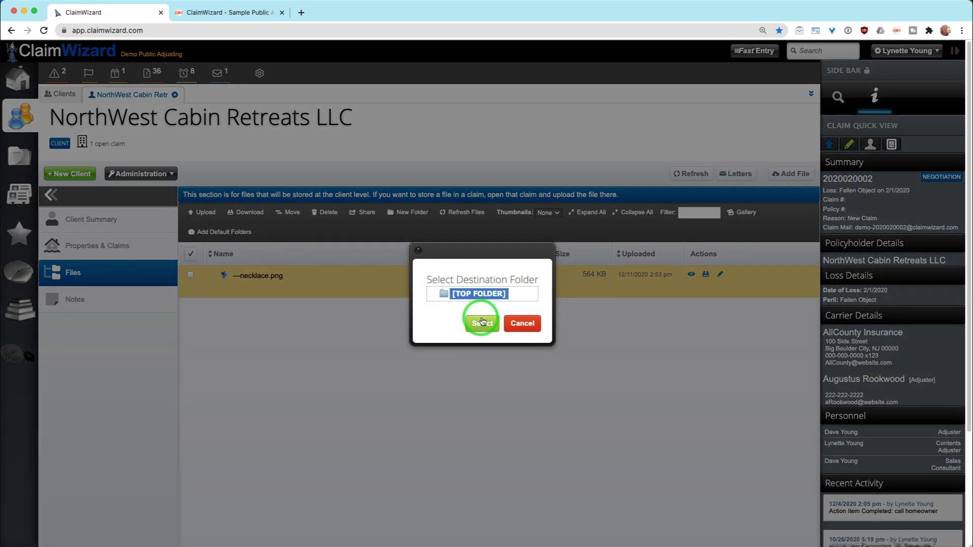
{"action": "left_click", "coordinate": [482, 323]}
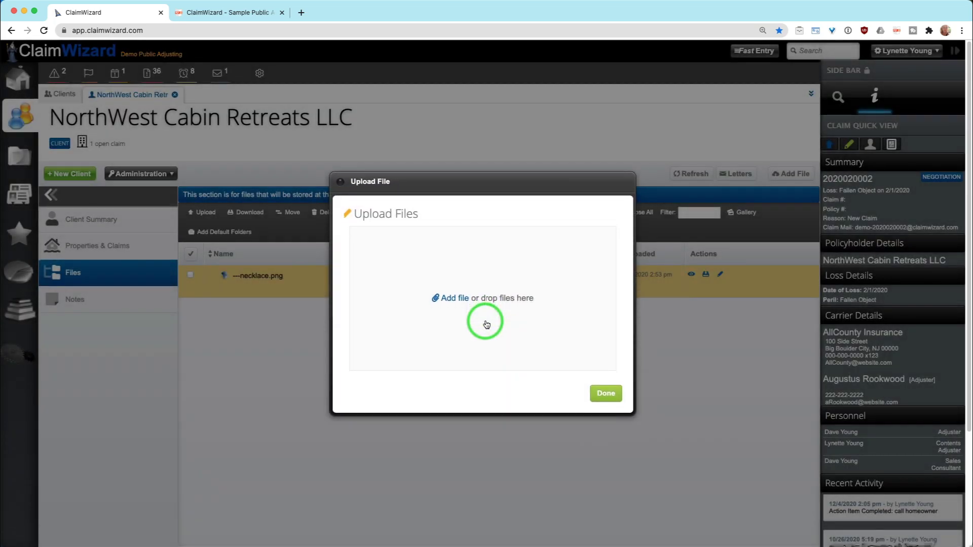